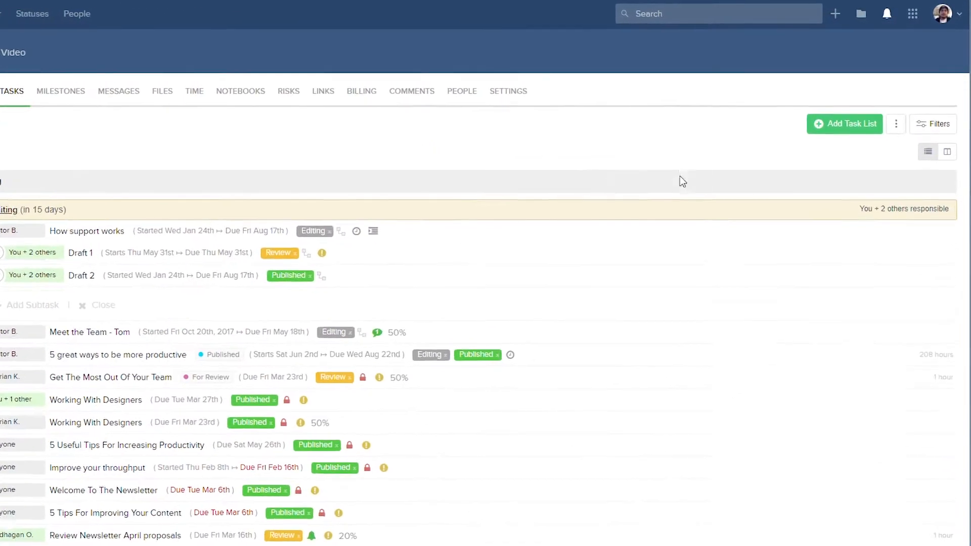
click(890, 143)
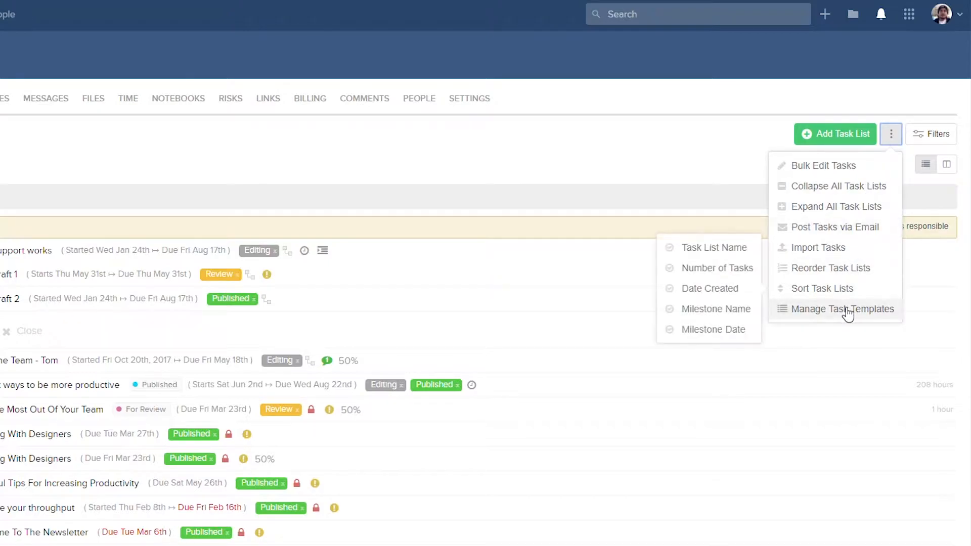
click(689, 175)
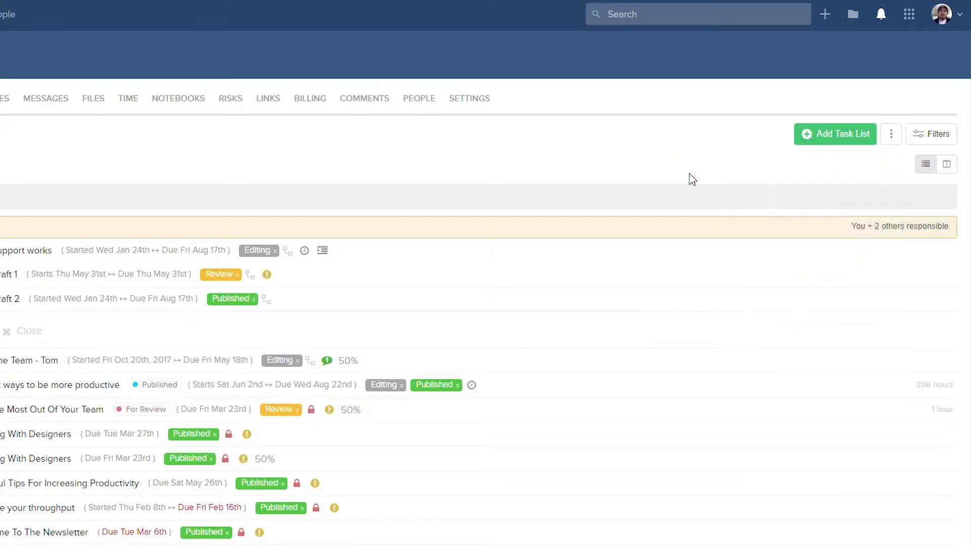
Open the Task Templates for editing from the site's template settings.
click(937, 17)
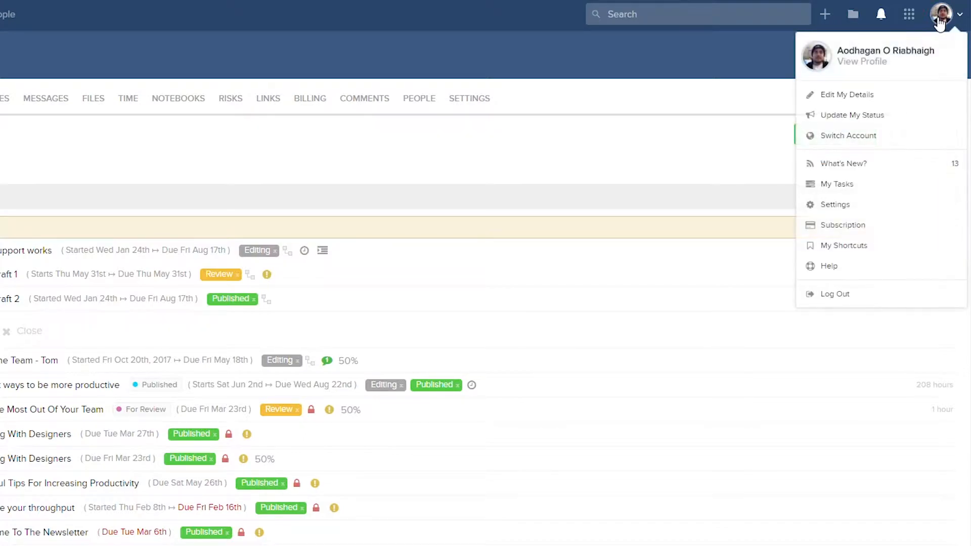
click(823, 201)
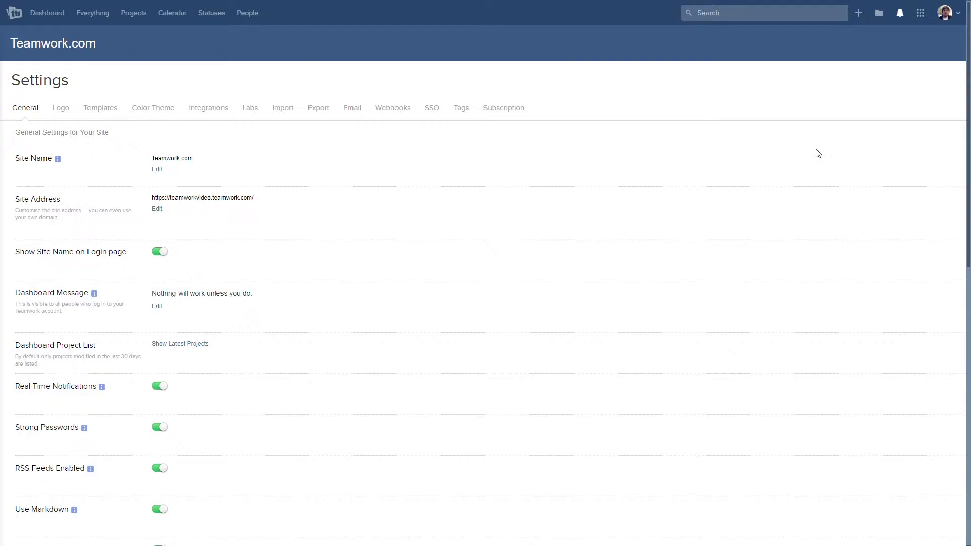
click(103, 113)
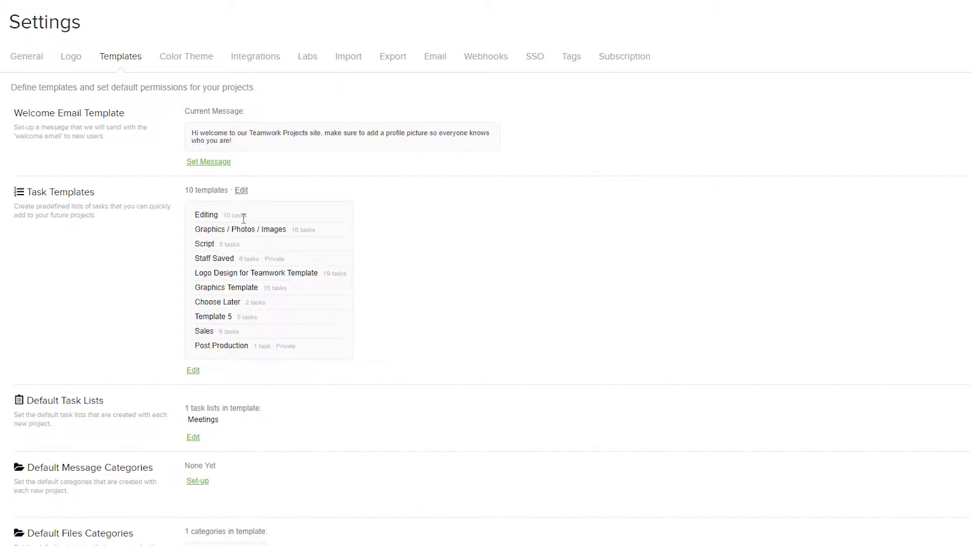
click(193, 371)
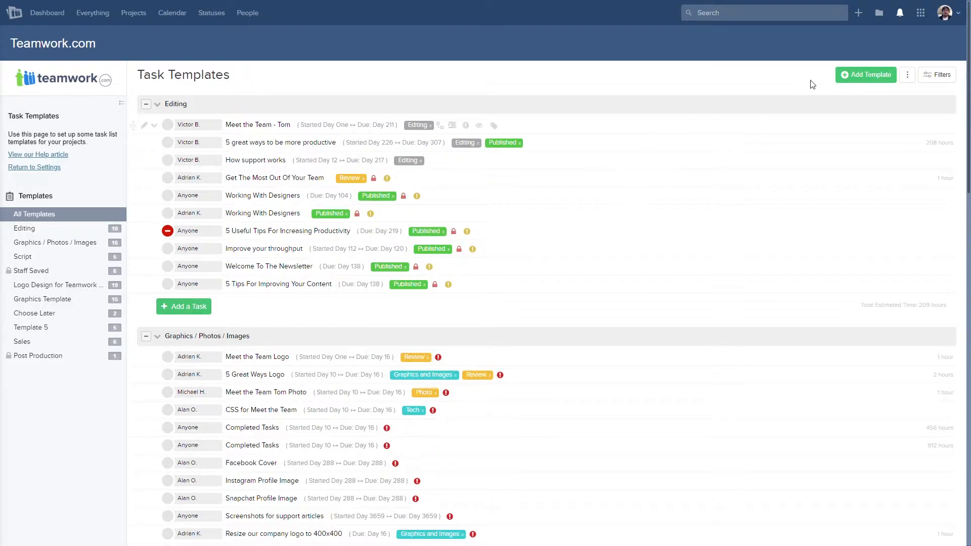
Add a new task template named Blog Post, keeping it viewable by everybody on project.
click(865, 81)
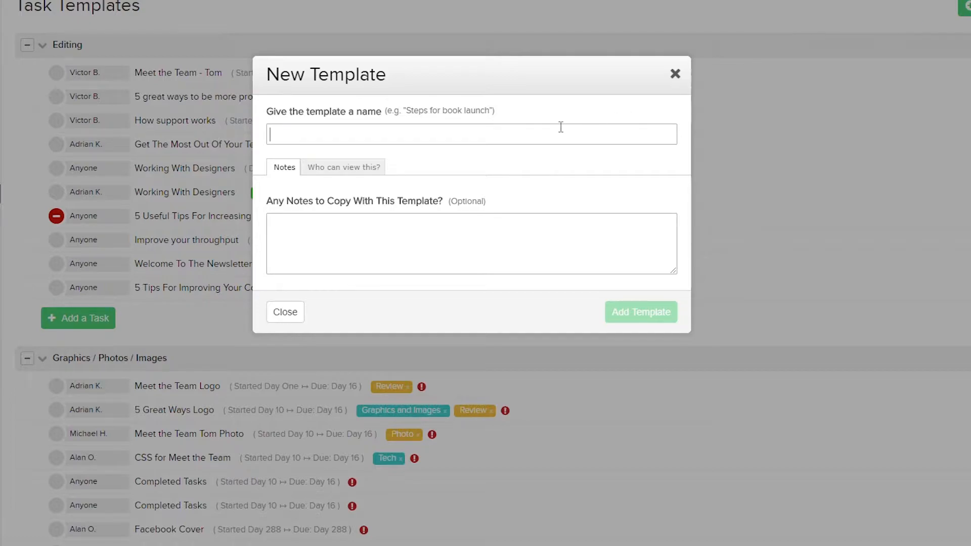
text(Blog Post)
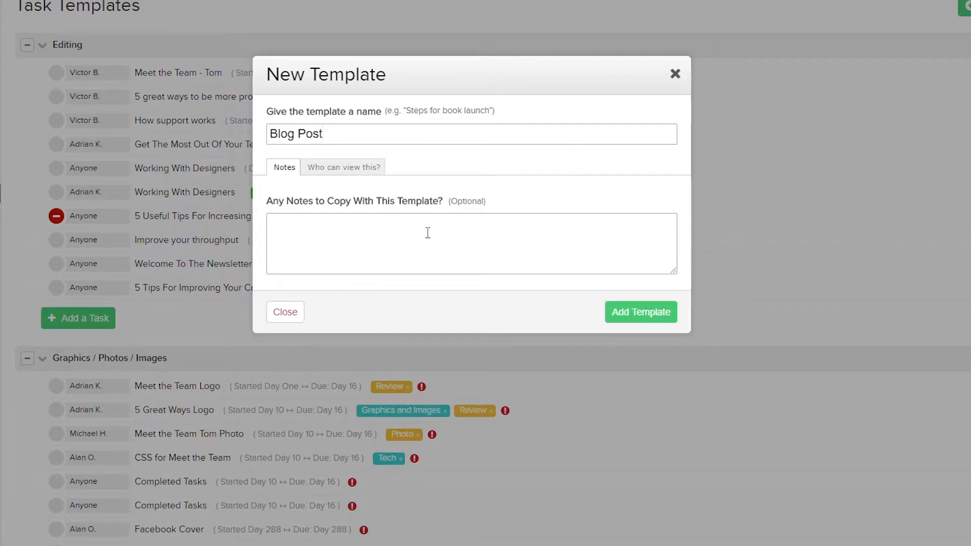
click(354, 171)
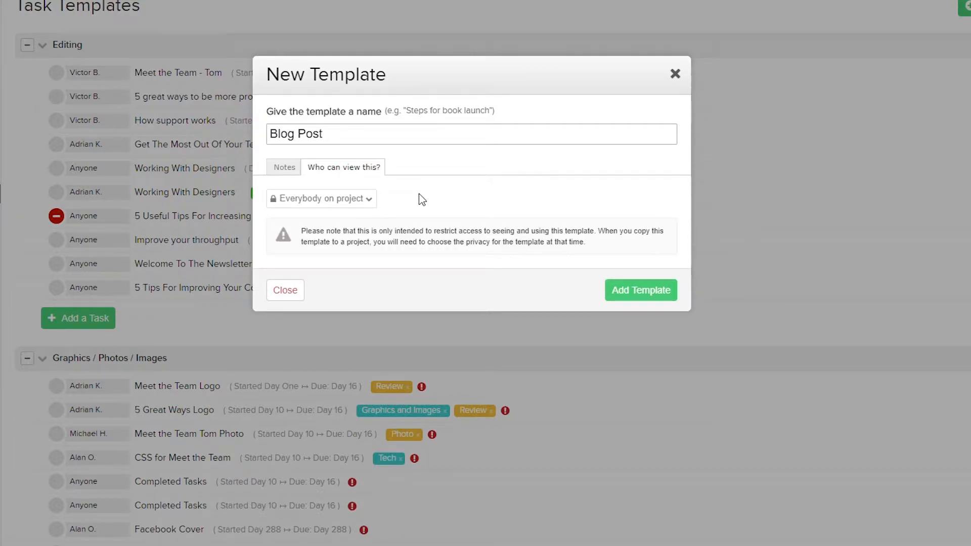
click(353, 200)
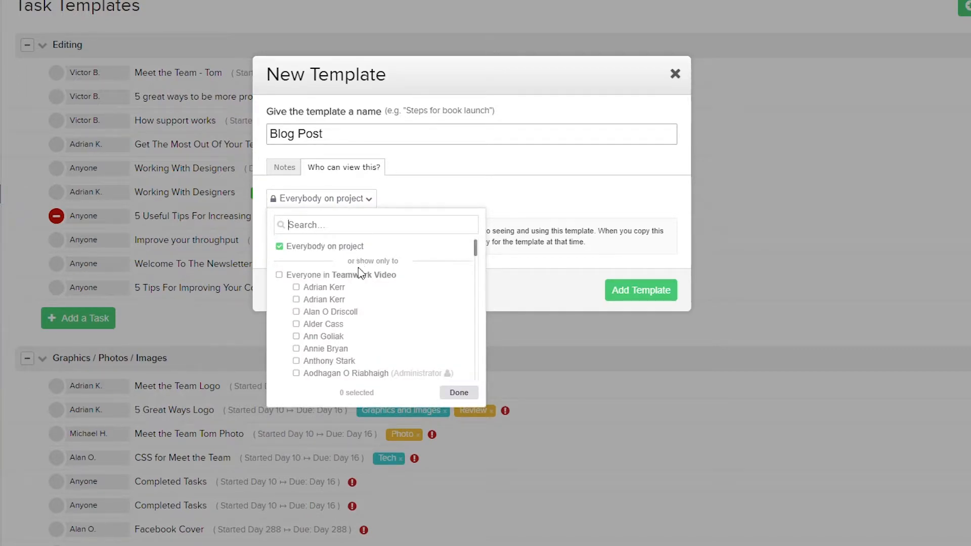
click(646, 271)
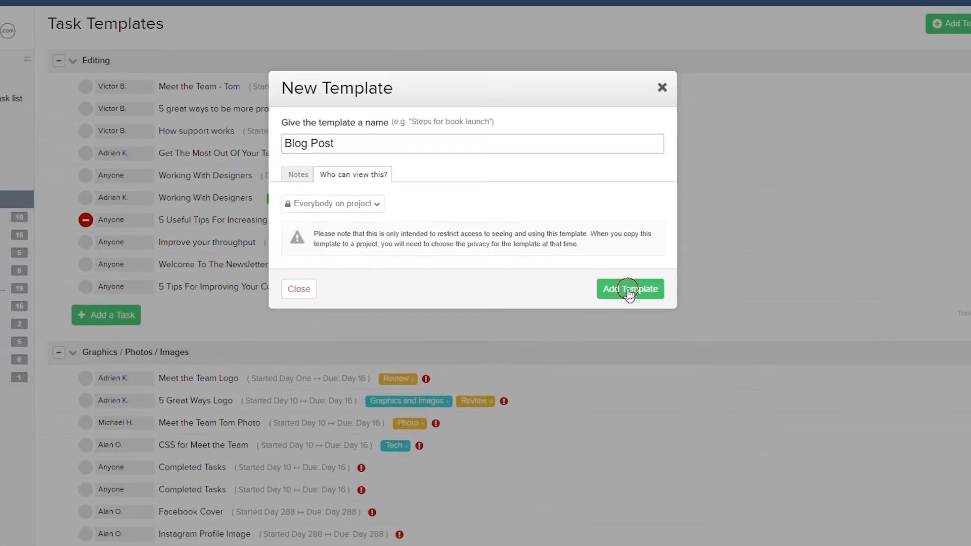
click(641, 289)
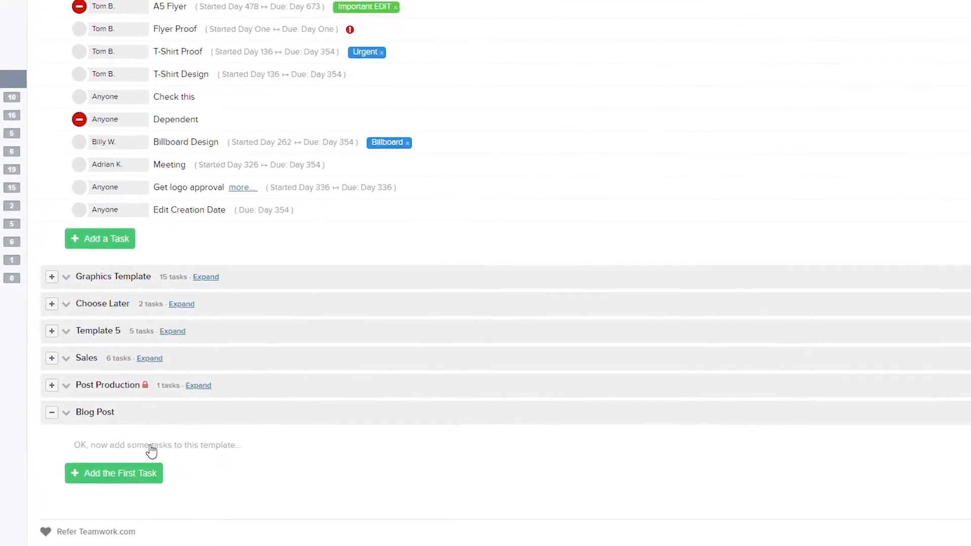
Start the Blog Post template's first task, named Draft 1, and check its assignee, start date and due date choices without changing them.
click(107, 476)
text(Draft 1)
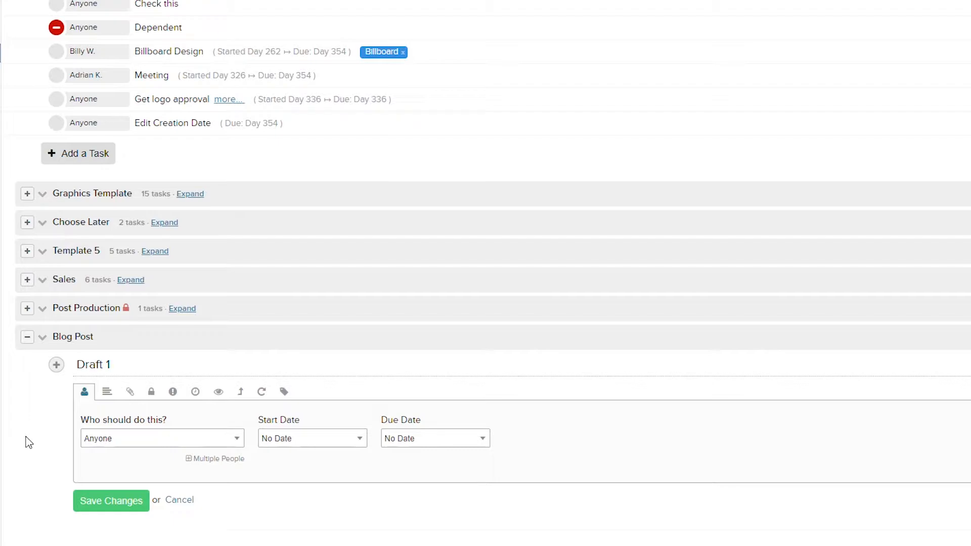
click(140, 439)
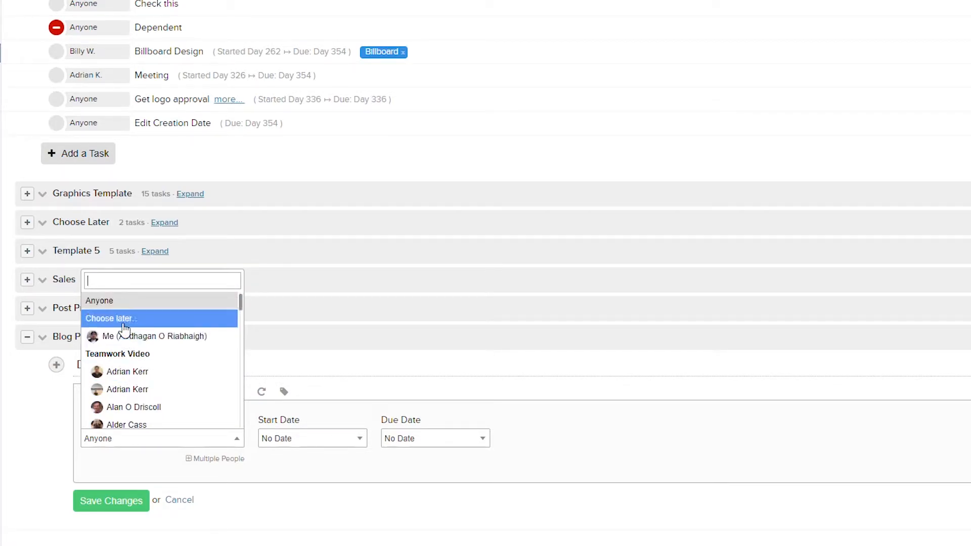
click(307, 441)
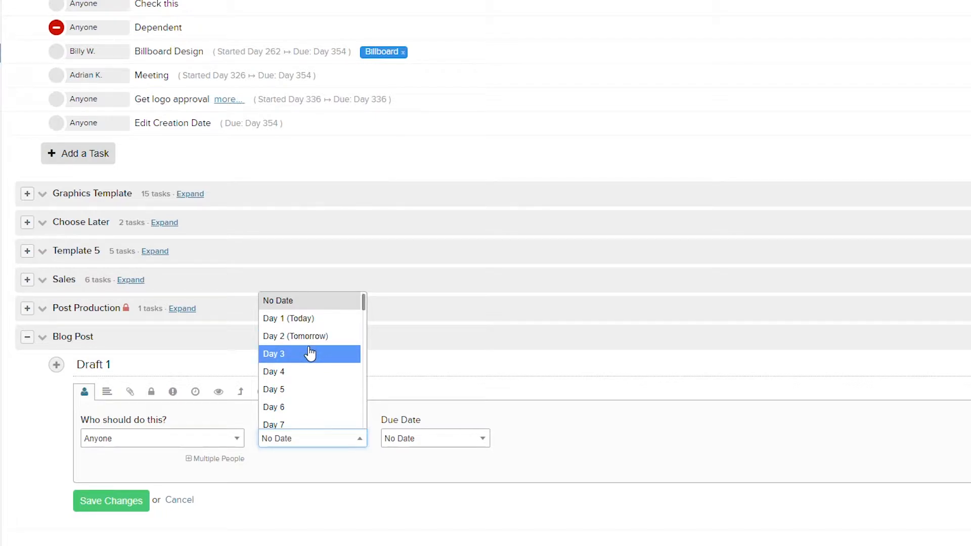
scroll(310, 354, down, 1)
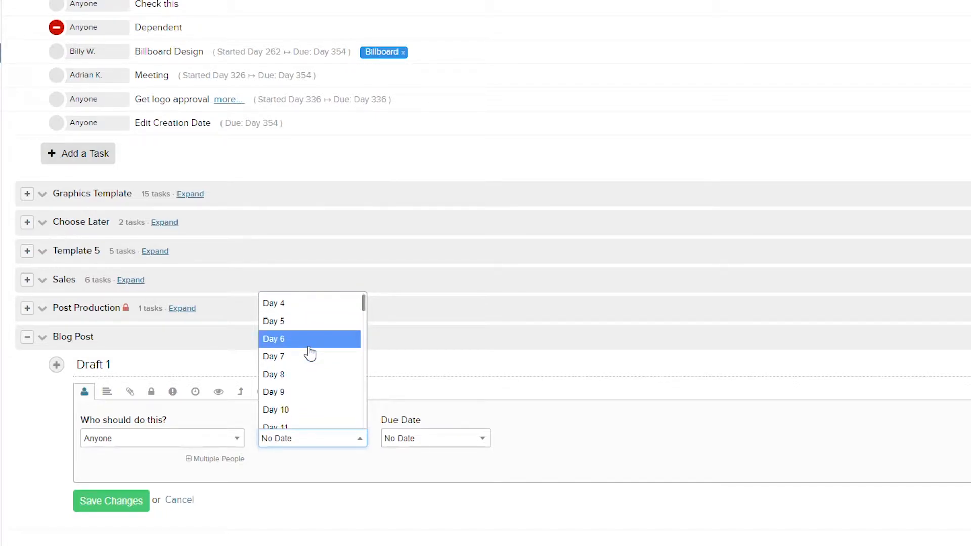
click(443, 447)
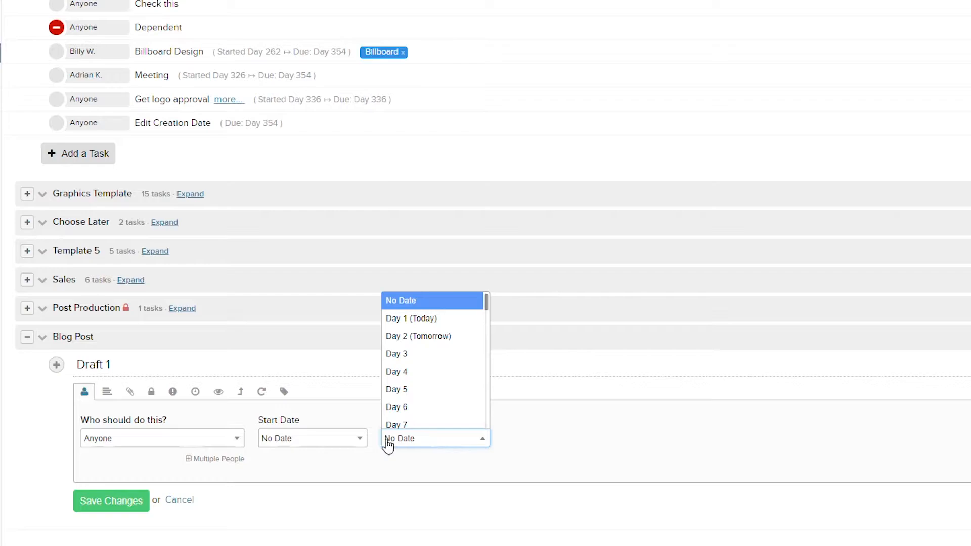
Review the Draft 1 task's remaining options, from description and attachments through priority, time and followers to tags, and save the task.
click(111, 394)
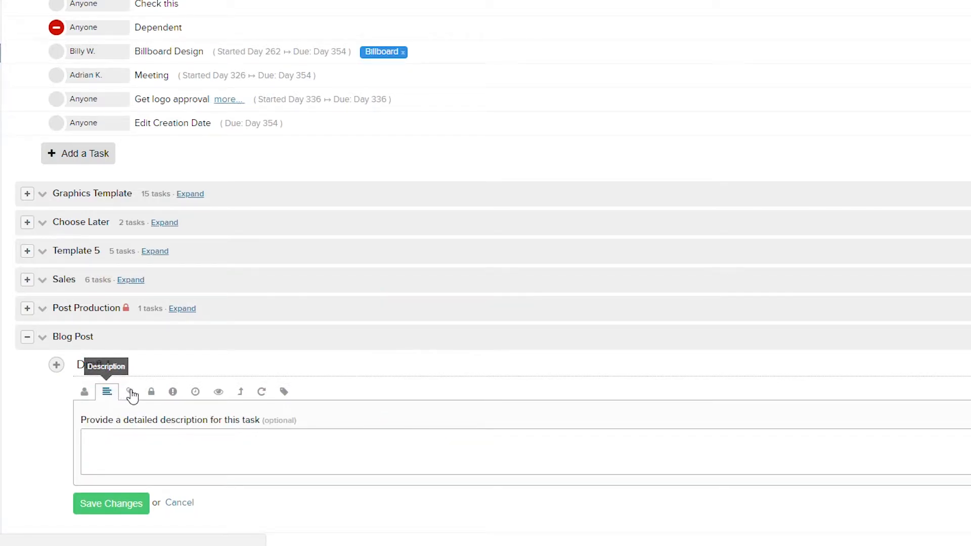
click(130, 393)
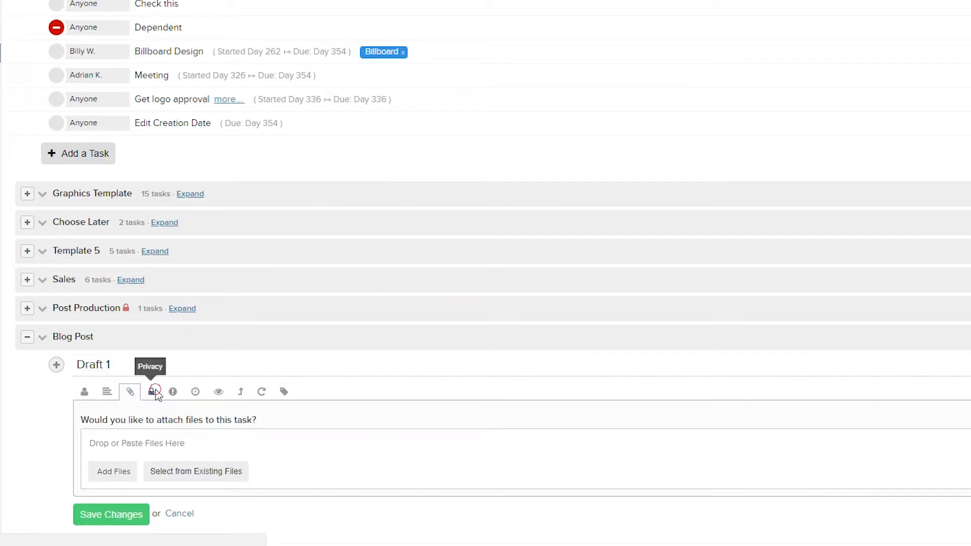
click(151, 392)
click(173, 391)
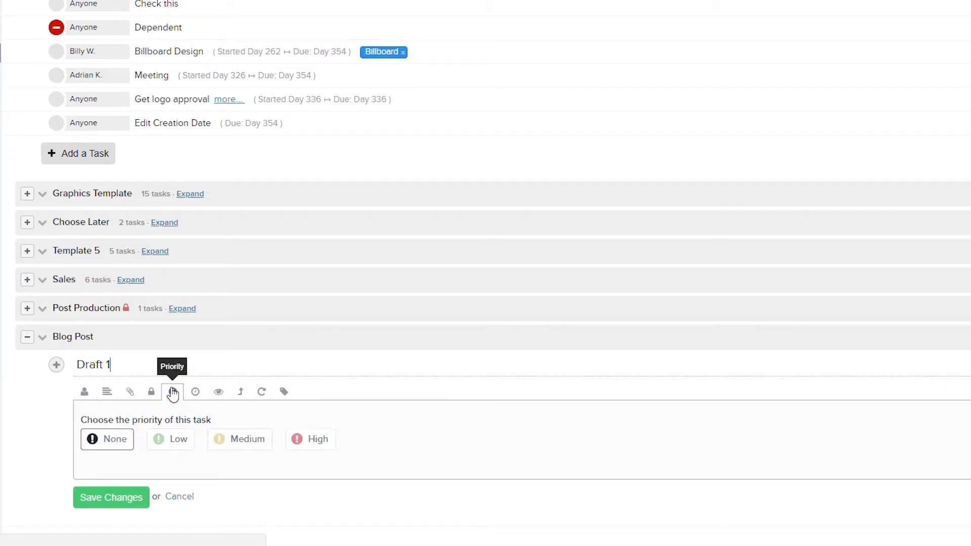
click(195, 392)
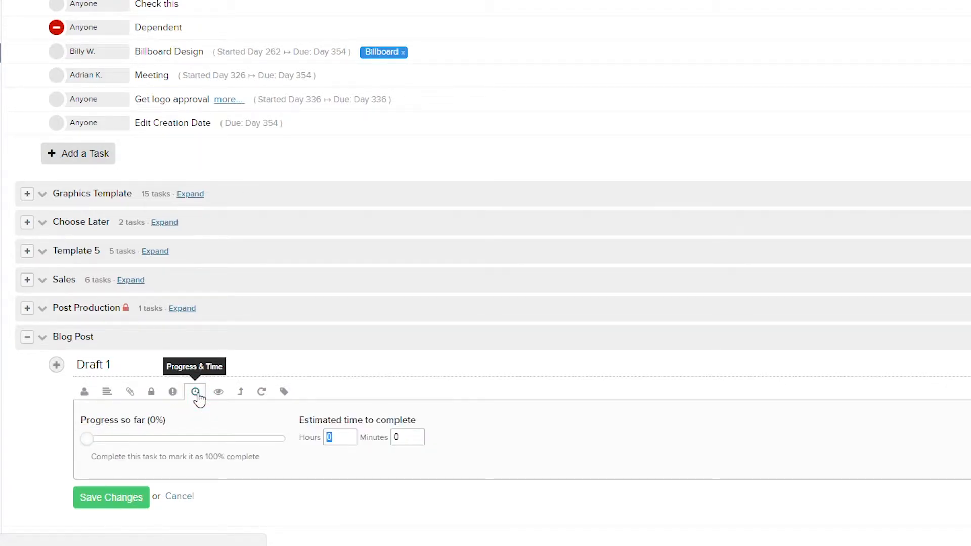
click(218, 392)
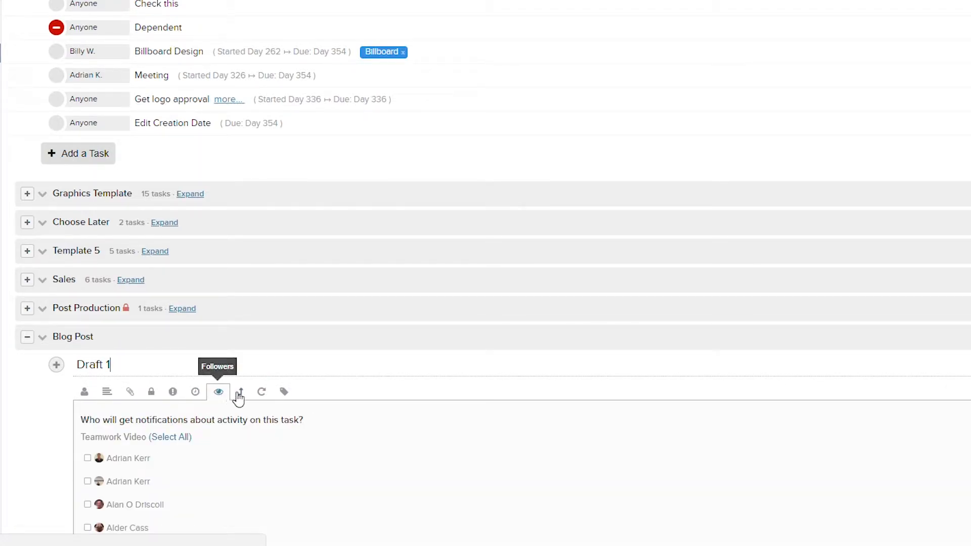
click(241, 394)
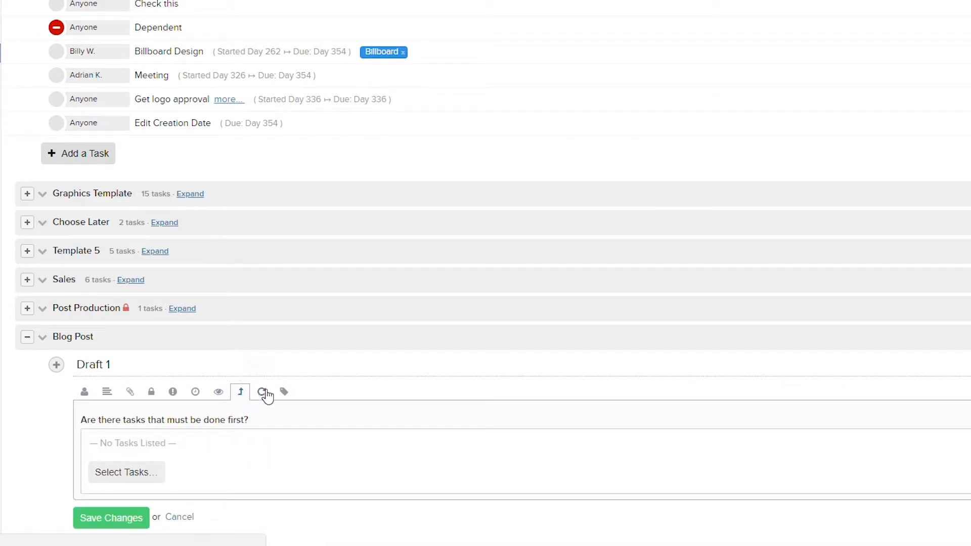
click(263, 393)
click(285, 393)
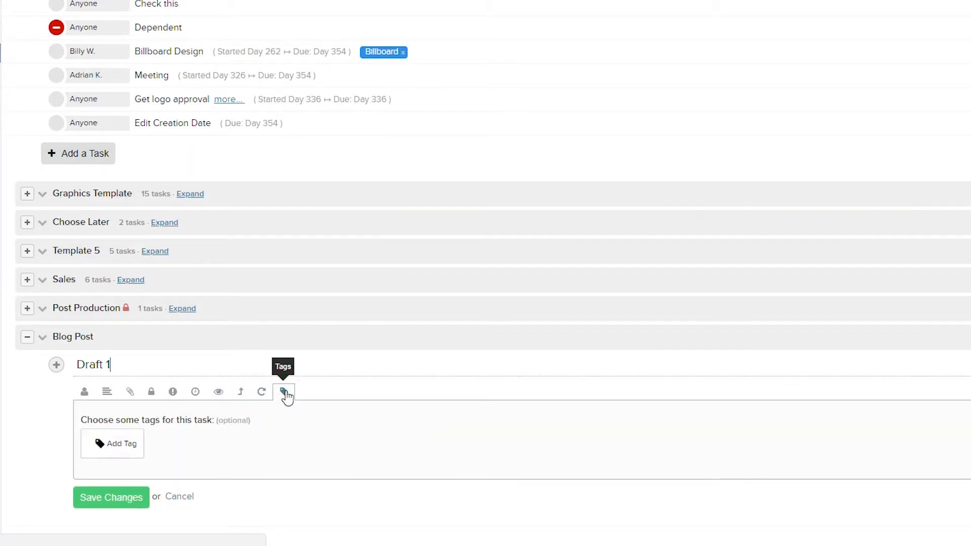
click(110, 503)
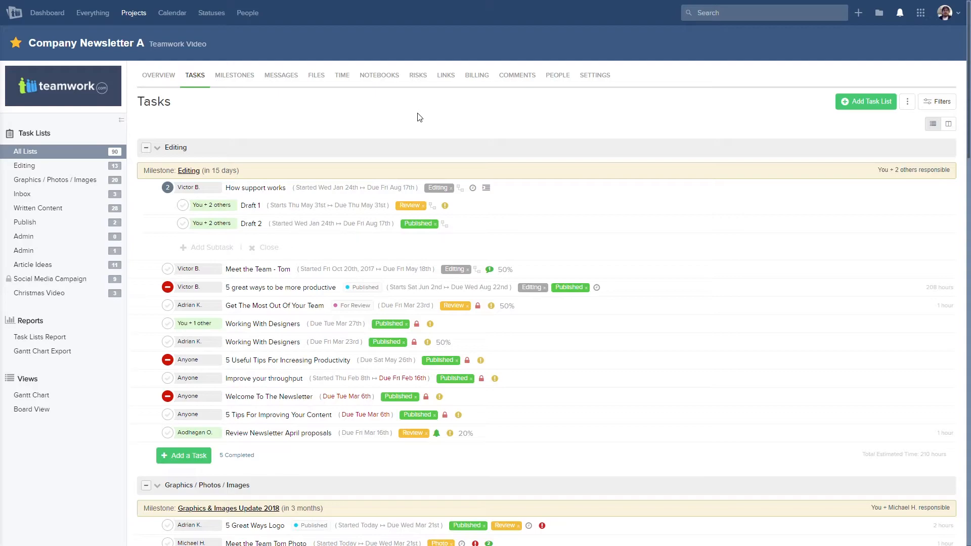
Start a task list named Blogs in the Company Newsletter A project and go through its privacy and milestone options to the advanced ones.
click(845, 101)
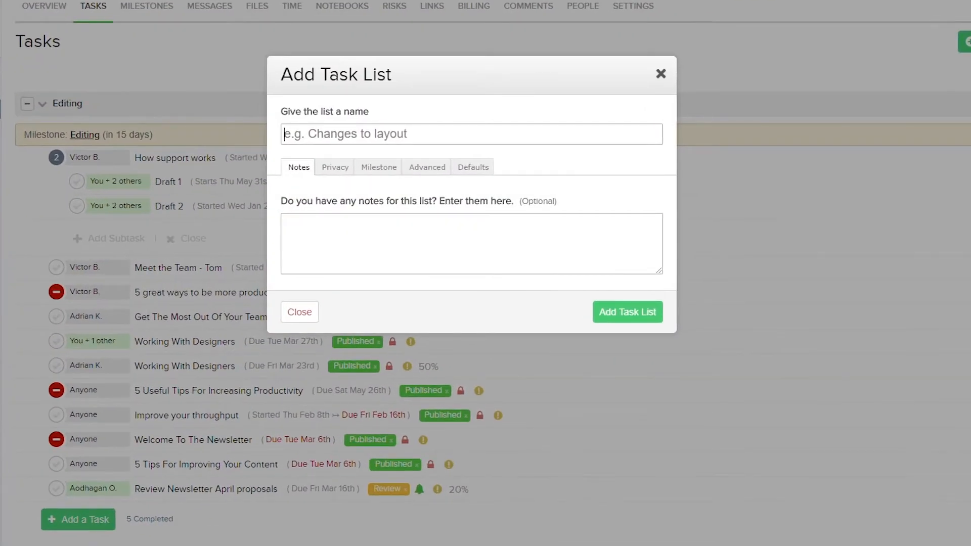
text(Blogs)
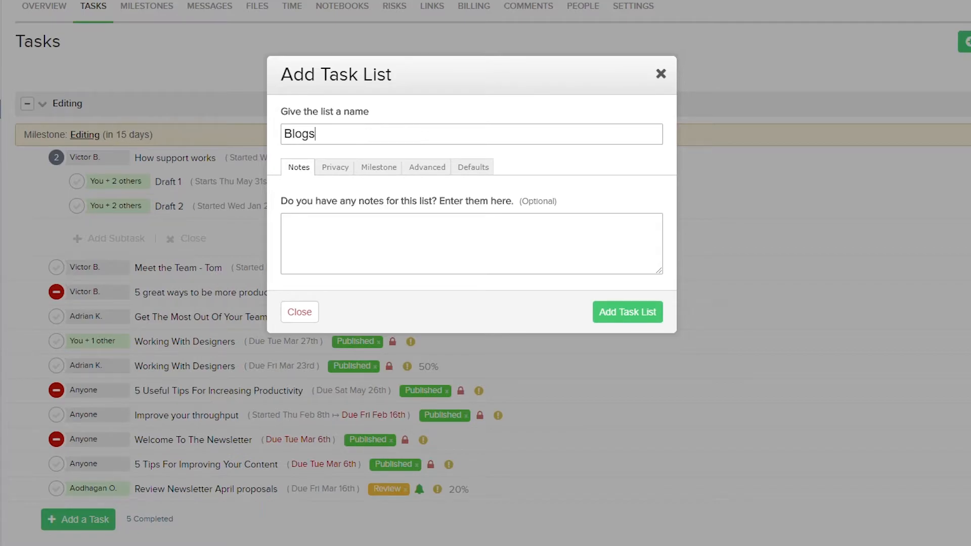
click(427, 234)
click(332, 171)
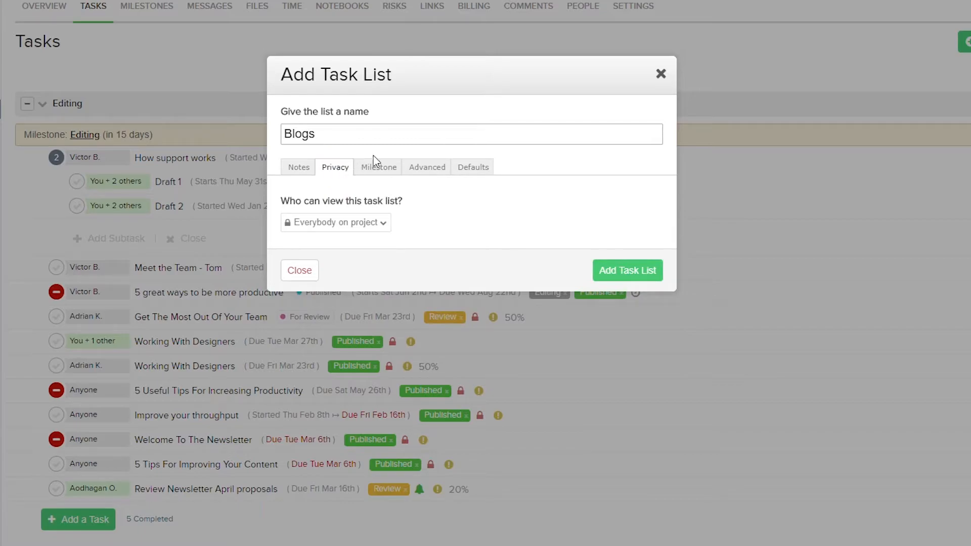
click(377, 168)
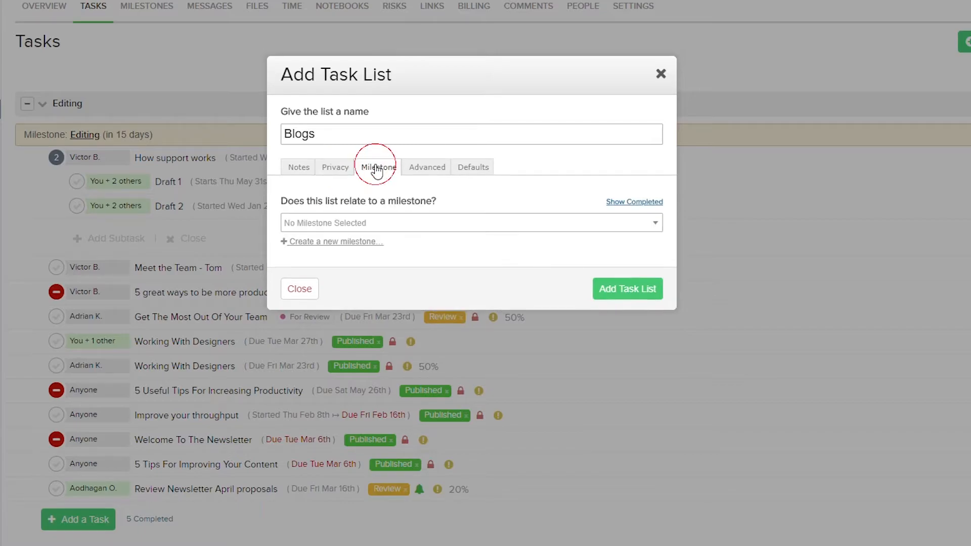
click(414, 167)
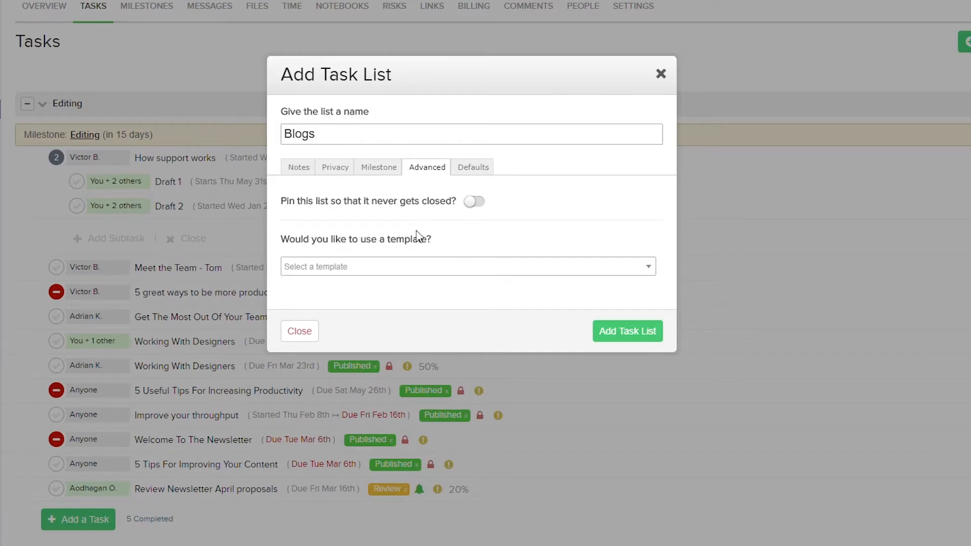
Apply the Blog Post template to the Blogs task list and add the list to the project.
click(415, 266)
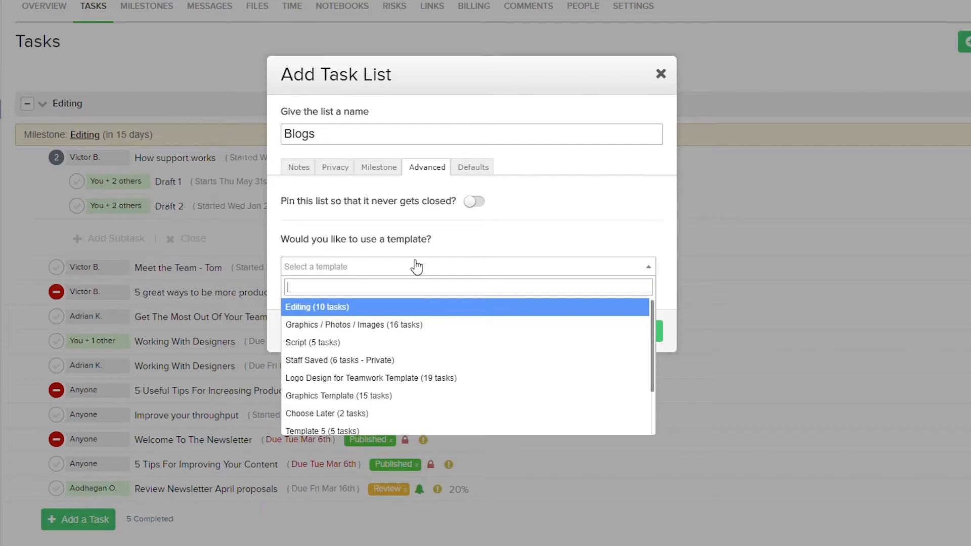
text(Blog)
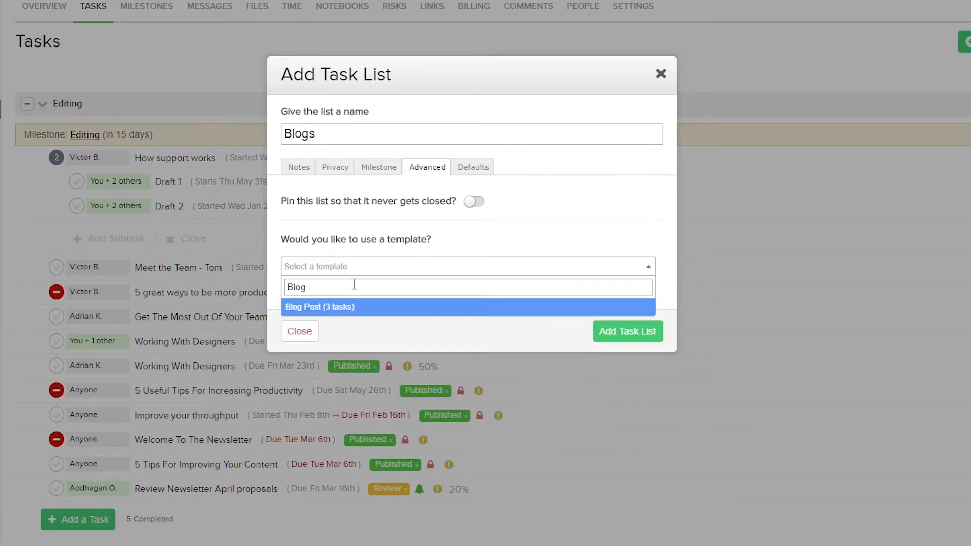
key(Return)
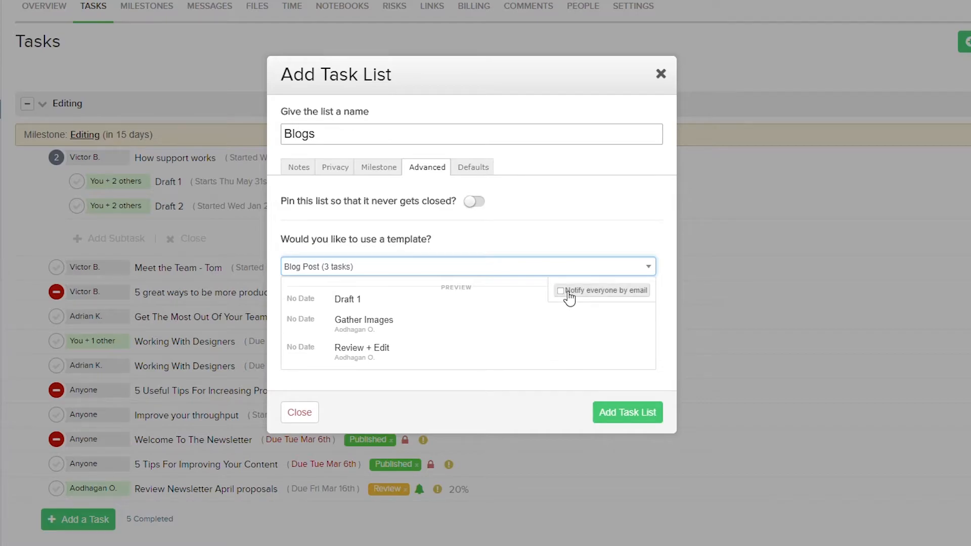
click(617, 410)
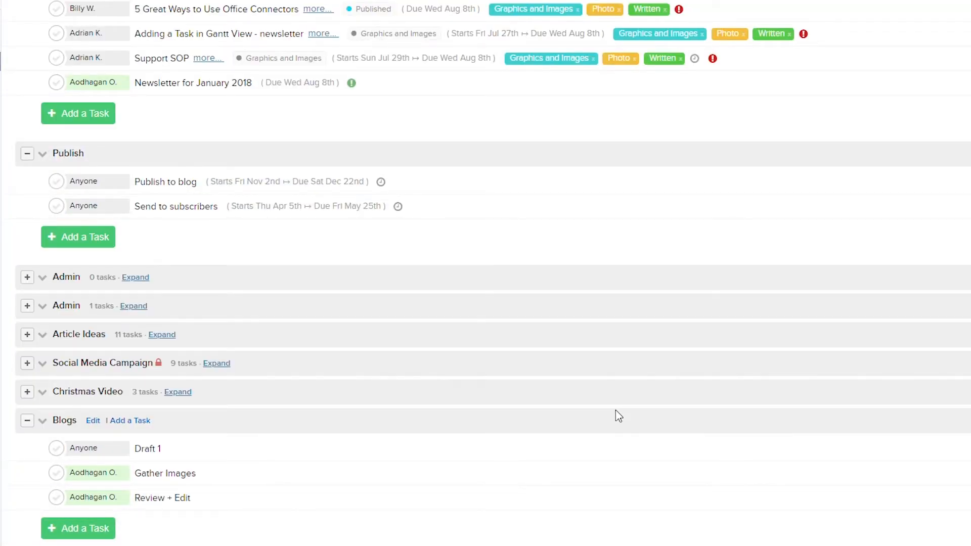
scroll(616, 415, up, 20)
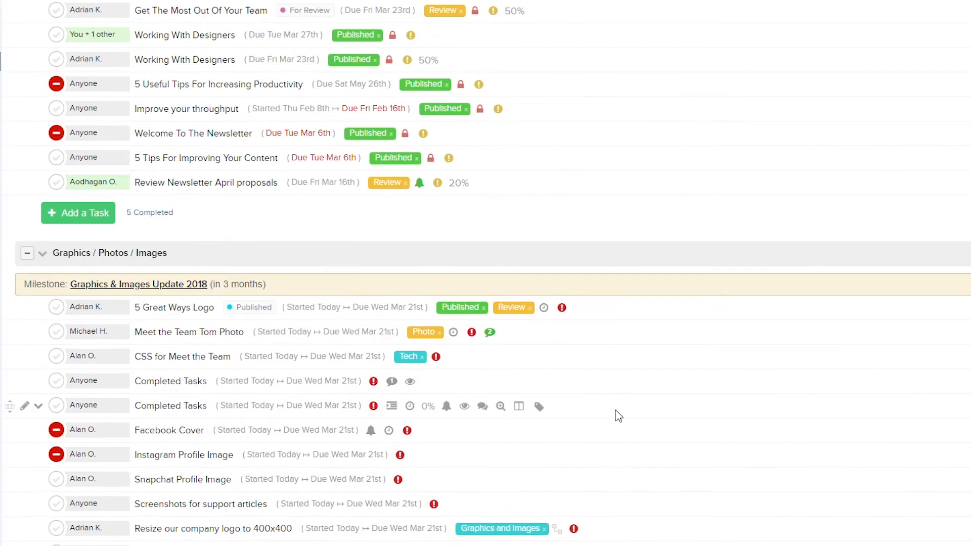
Start adding tasks from a template to the existing Editing task list and choose the Blog Post template.
scroll(616, 416, up, 6)
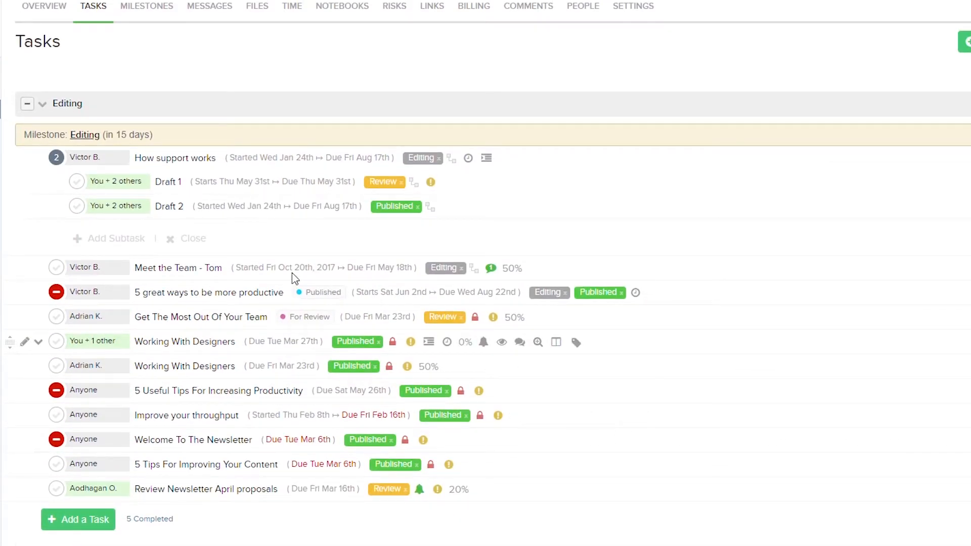
click(43, 105)
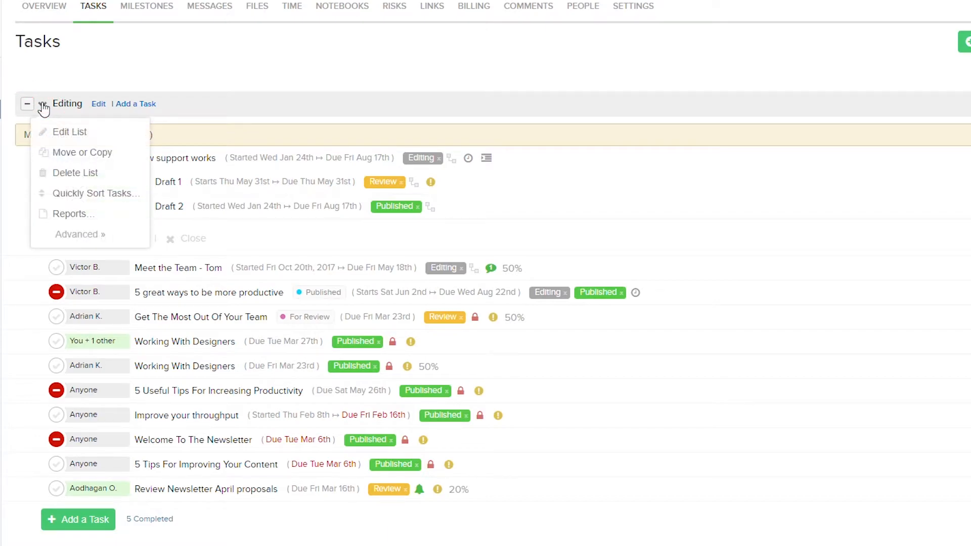
click(78, 234)
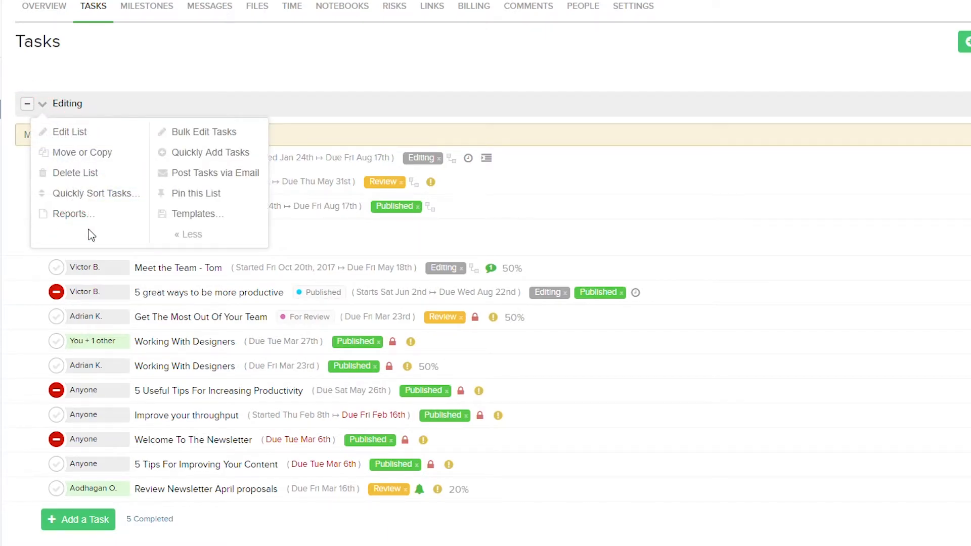
mouse_move(180, 227)
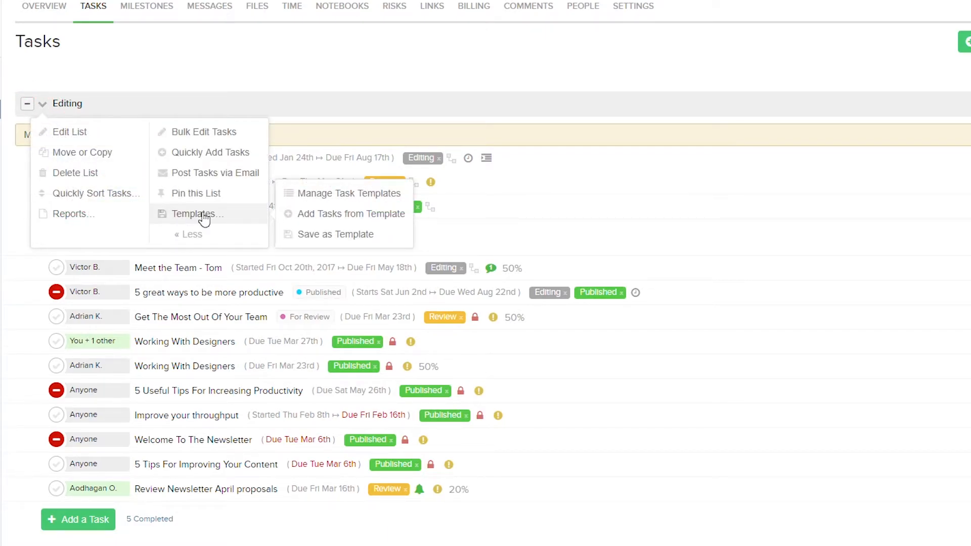
click(329, 216)
click(349, 142)
text(Blog)
click(329, 177)
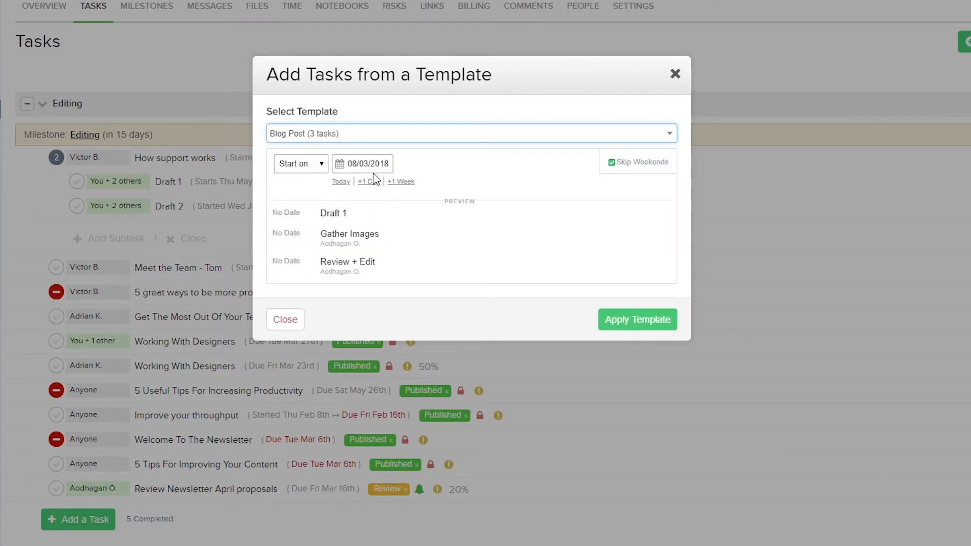
Check the Start on and End on date choices, keep Start on, and apply the Blog Post template to the Editing list.
click(322, 166)
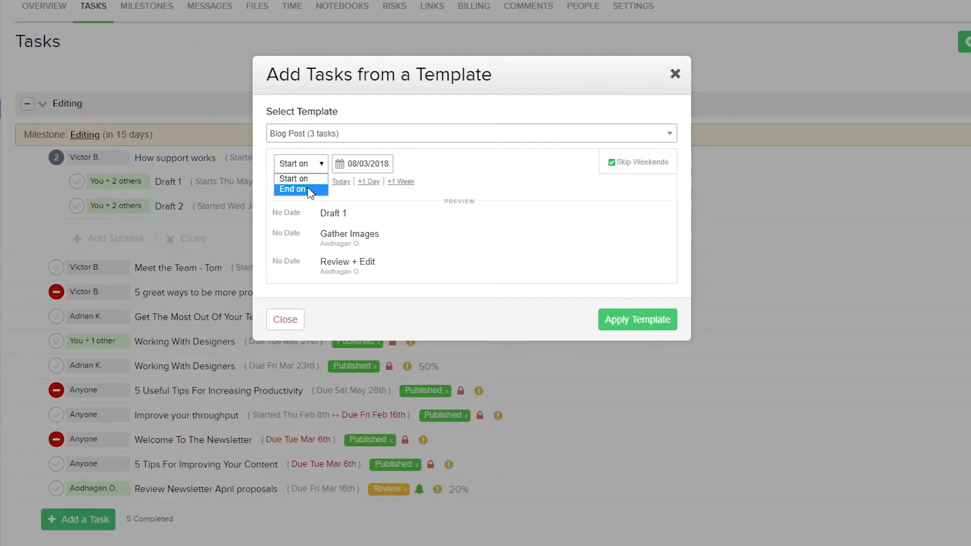
click(508, 191)
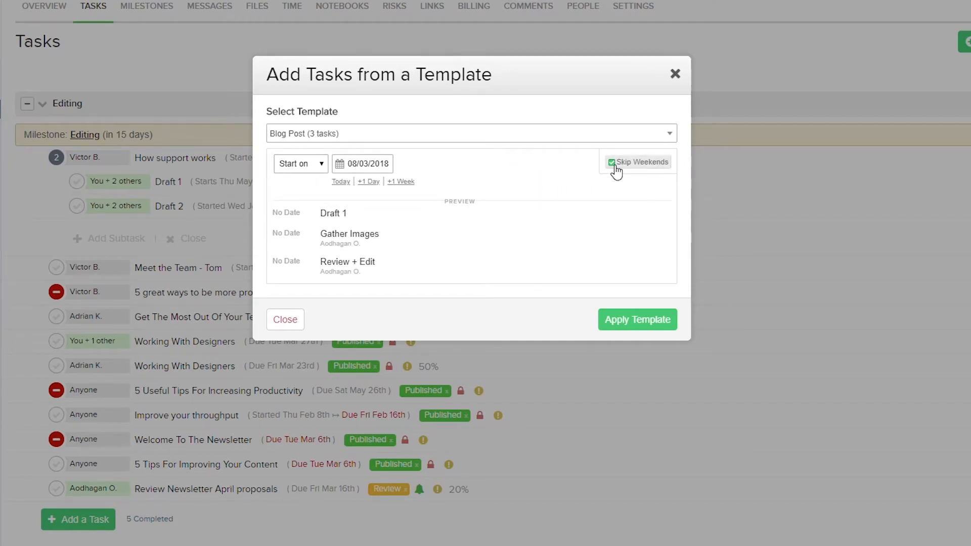
click(629, 318)
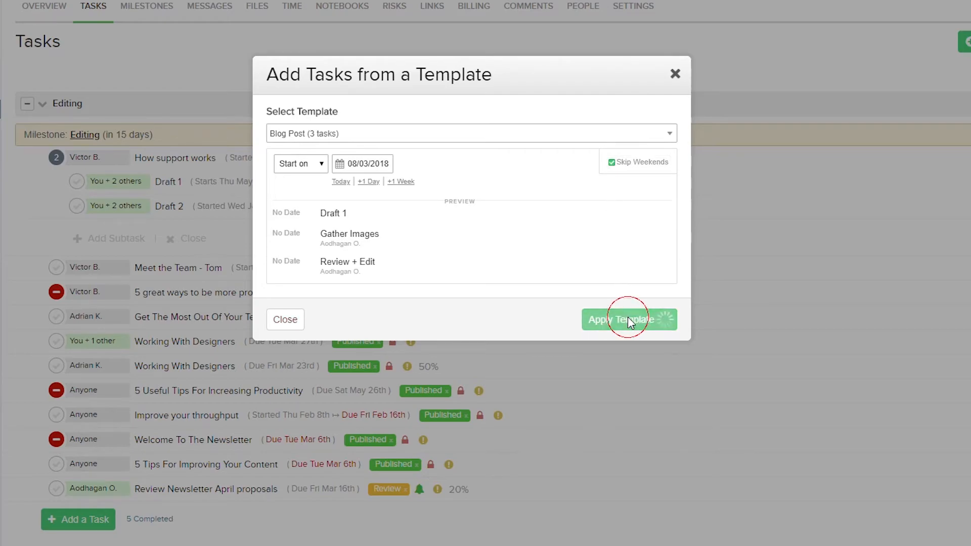
Start saving the Editing task list as a template, name it Editing Template and leave its notes empty.
scroll(632, 278, down, 2)
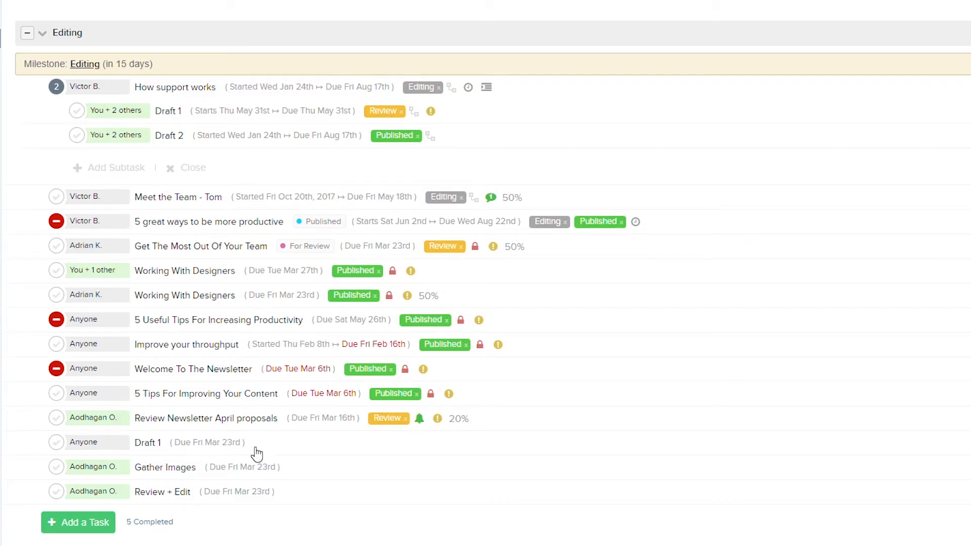
click(42, 34)
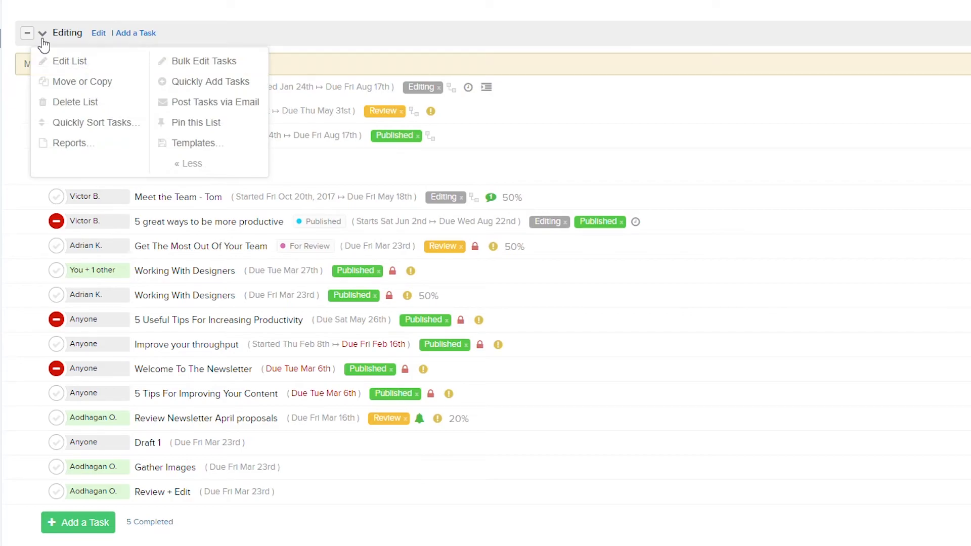
mouse_move(191, 147)
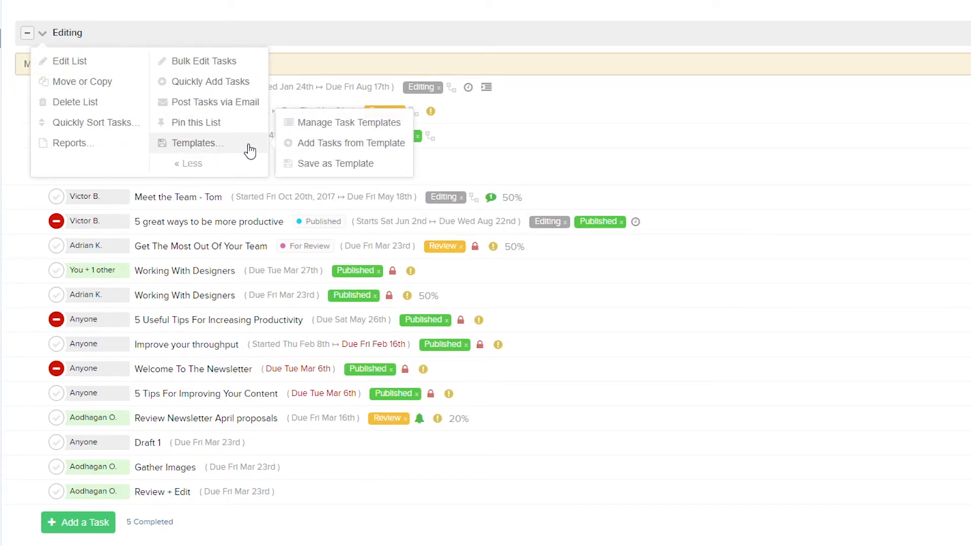
click(324, 165)
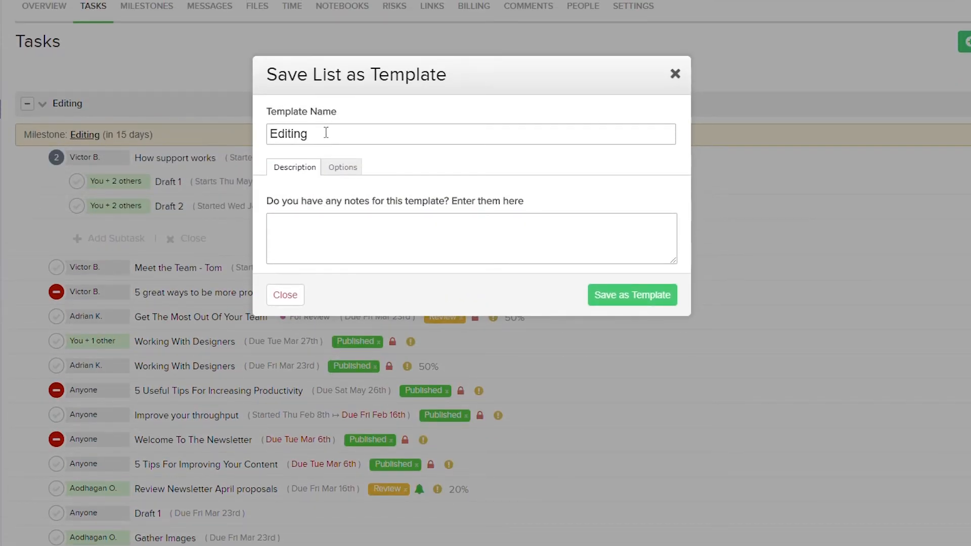
text(Template)
click(392, 238)
Include completed tasks in the Editing Template, leave it not private to the company, and save the template.
click(352, 173)
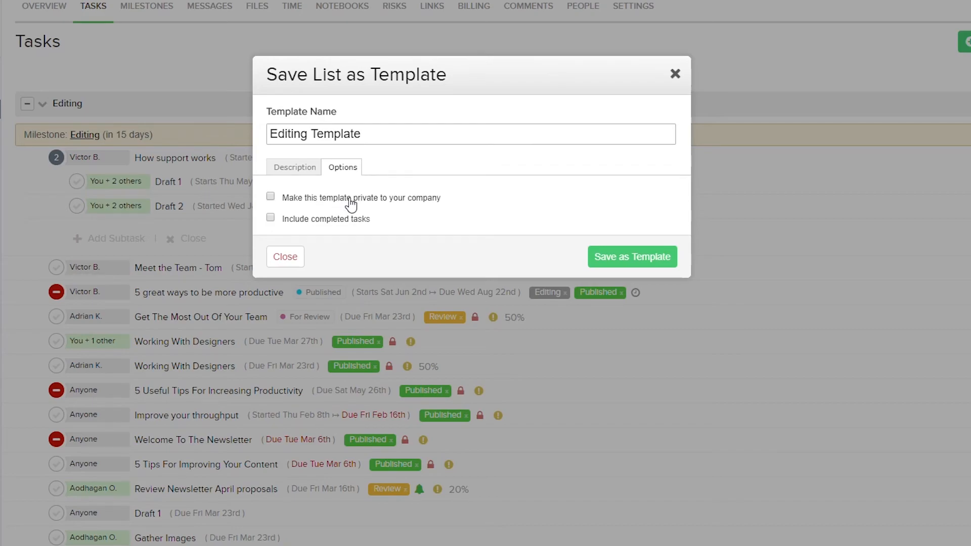
click(343, 223)
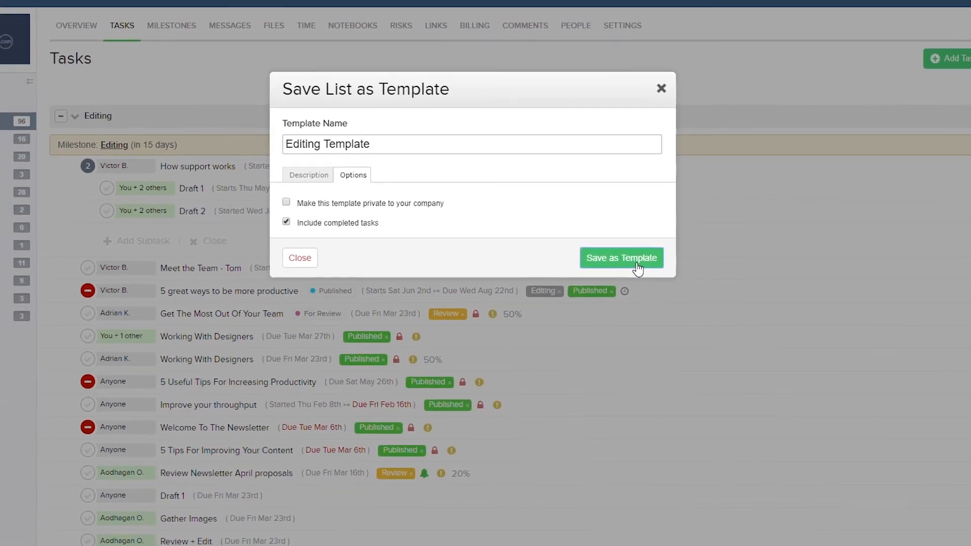
click(637, 266)
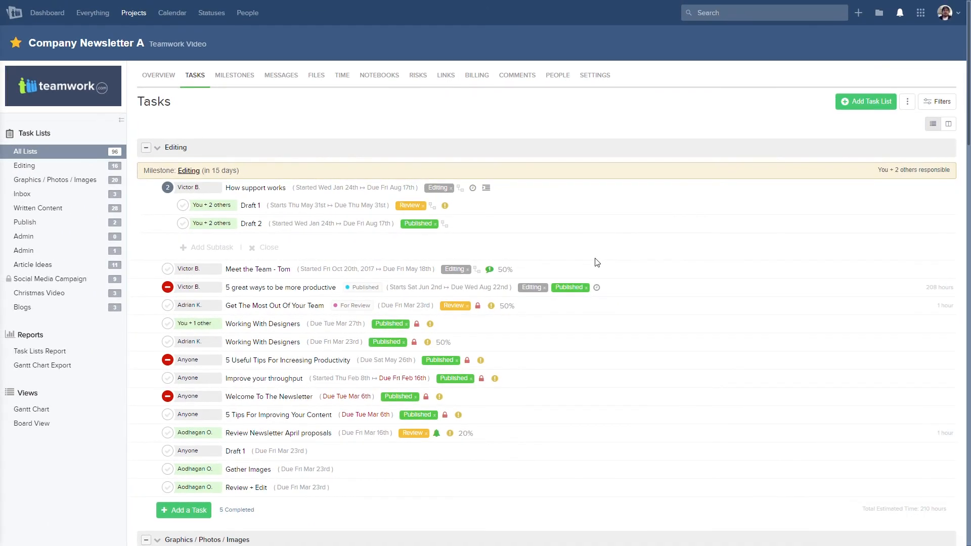
click(600, 270)
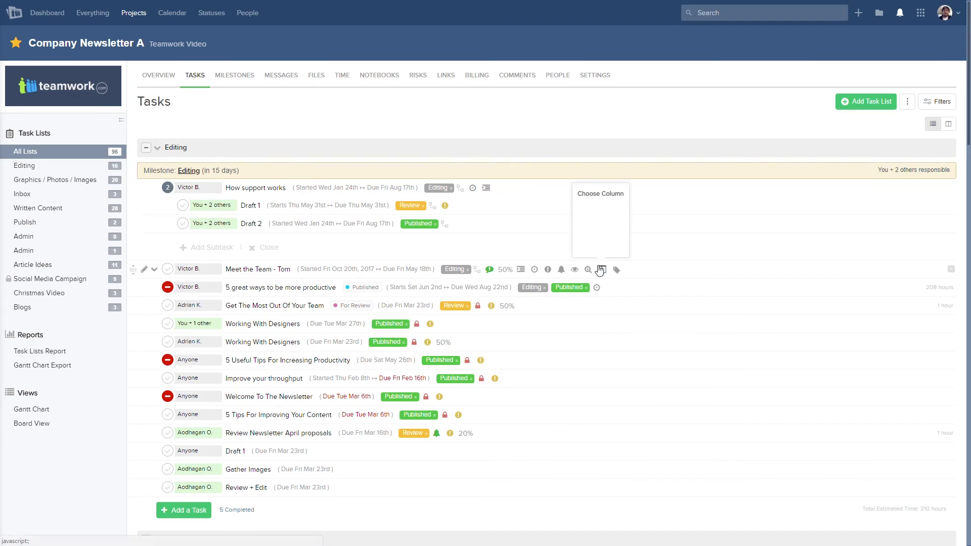